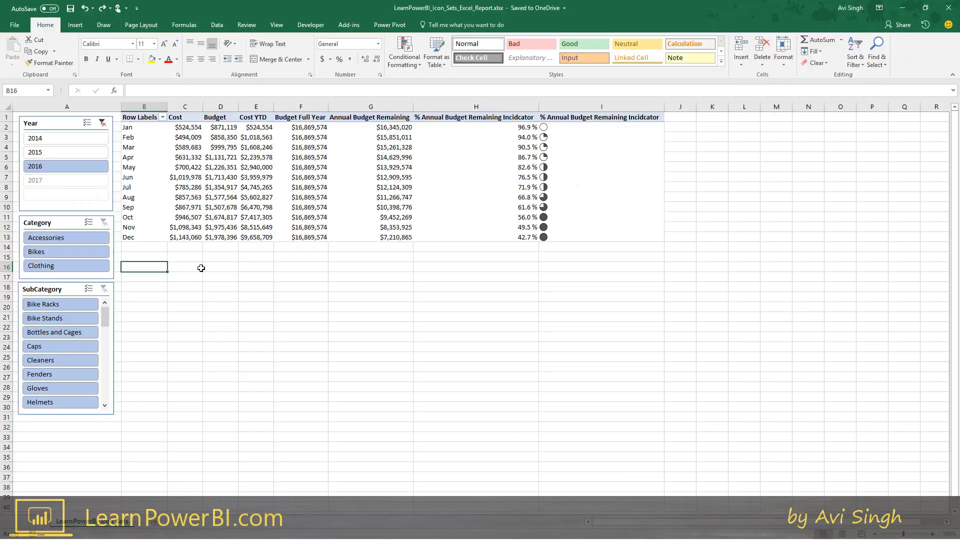
Show fields from all tables in the PivotTable Fields list, collapsing the Budget and Calendar groups
{"action": "left_click", "coordinate": [260, 196]}
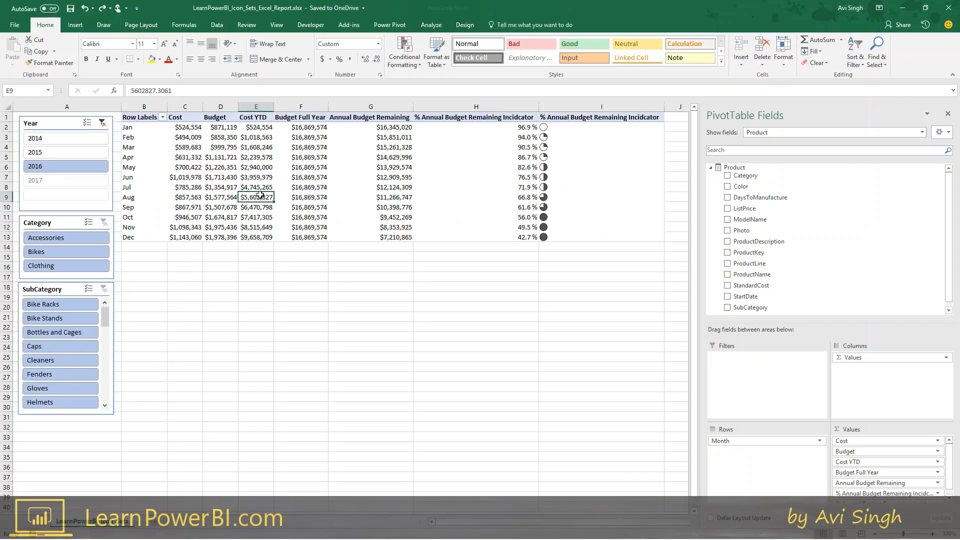
{"action": "left_click", "coordinate": [709, 167]}
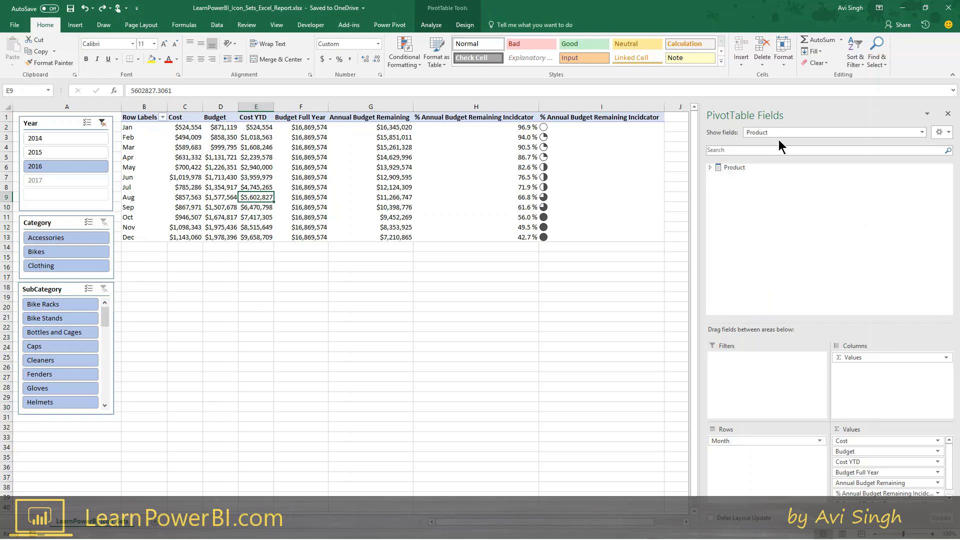
{"action": "left_click", "coordinate": [783, 131]}
{"action": "left_click", "coordinate": [775, 142]}
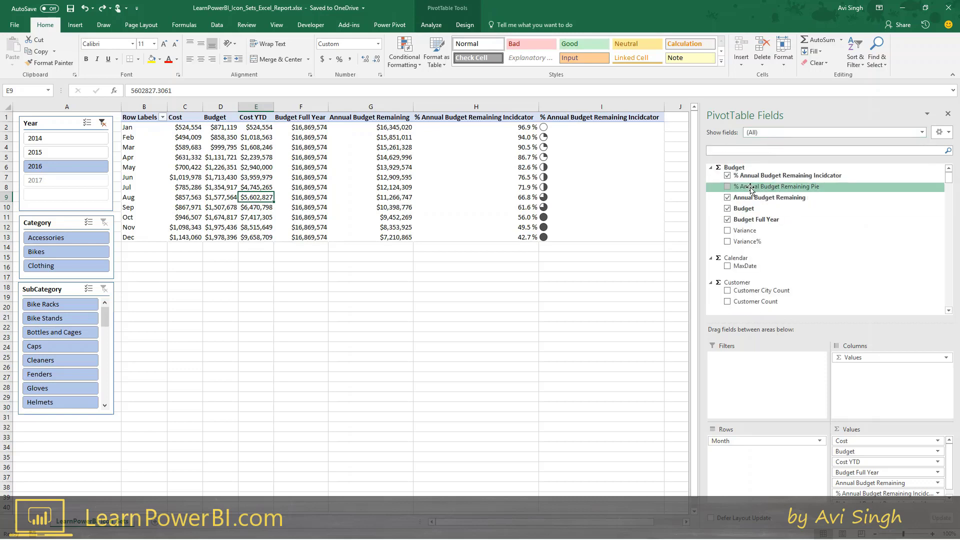
{"action": "left_click", "coordinate": [709, 167]}
{"action": "left_click", "coordinate": [711, 182]}
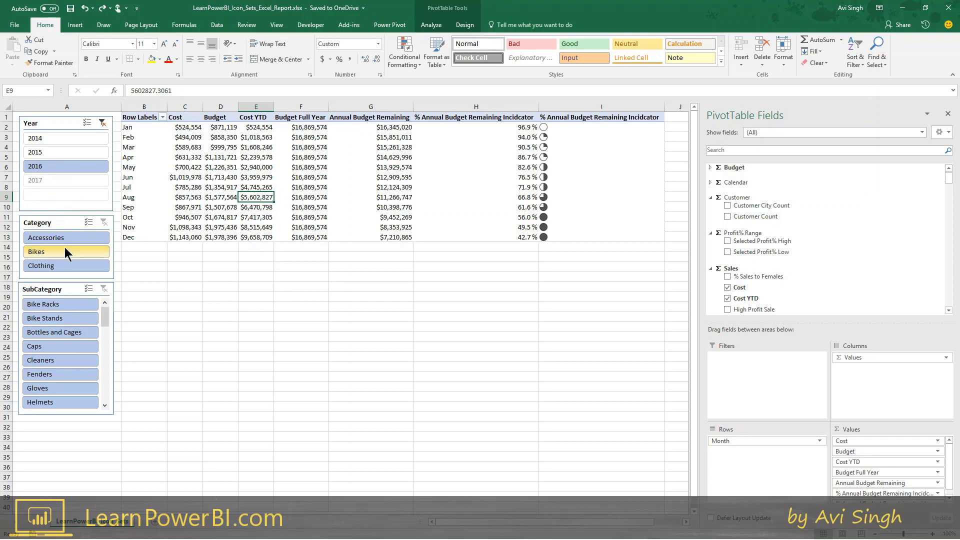
Test the Year 2015/2016, Bikes and Mountain Bikes slicers, clear Category and SubCategory, then select the pivot
{"action": "left_click", "coordinate": [61, 152]}
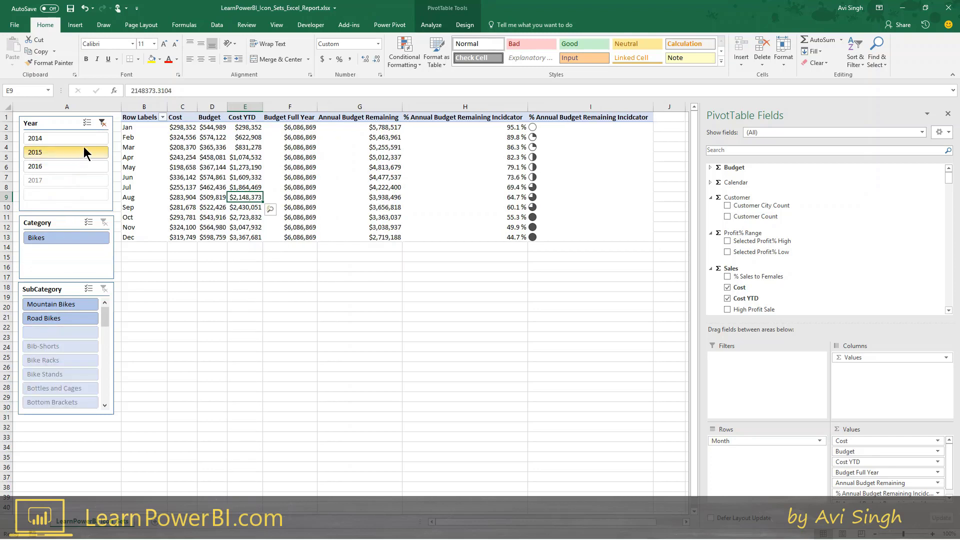
{"action": "left_click", "coordinate": [73, 166]}
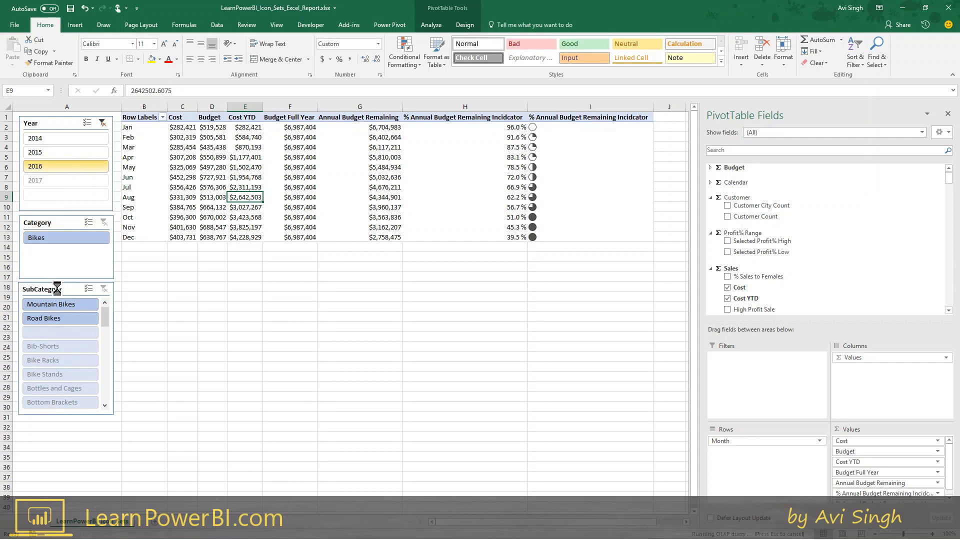
{"action": "left_click", "coordinate": [76, 253]}
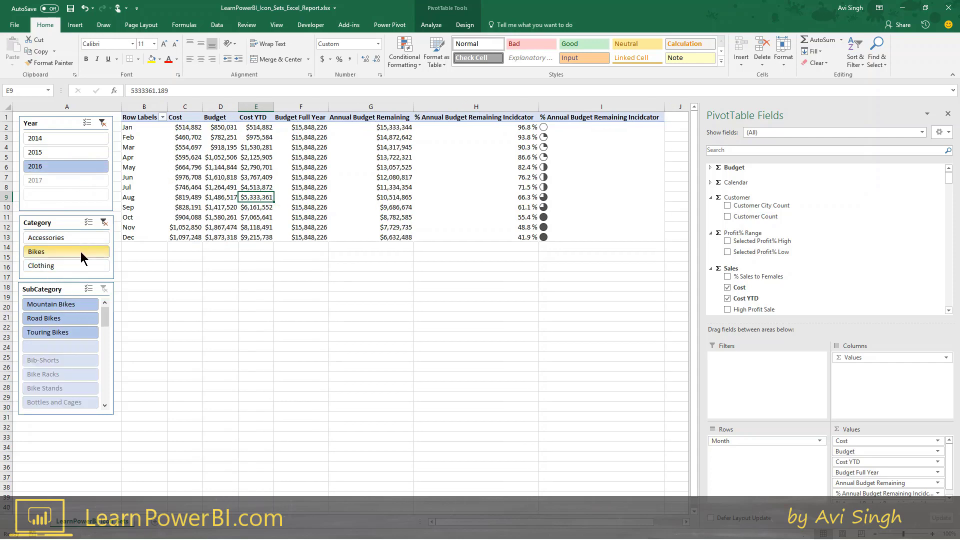
{"action": "left_click", "coordinate": [69, 310]}
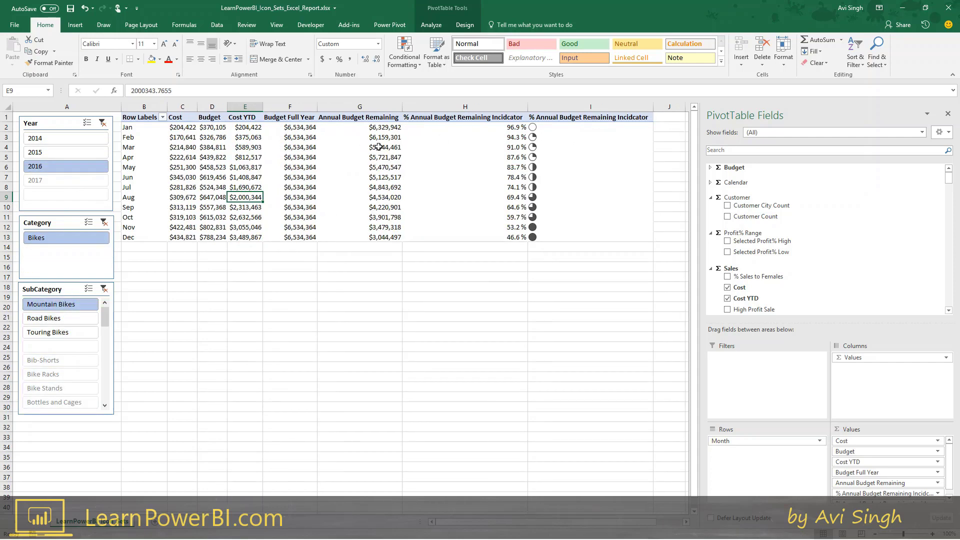
{"action": "left_click", "coordinate": [103, 289]}
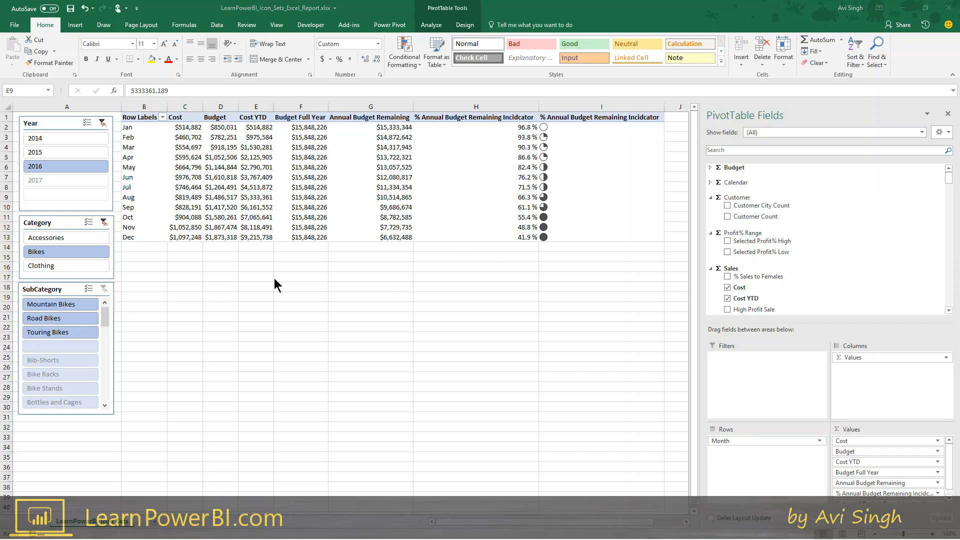
{"action": "left_click", "coordinate": [102, 223]}
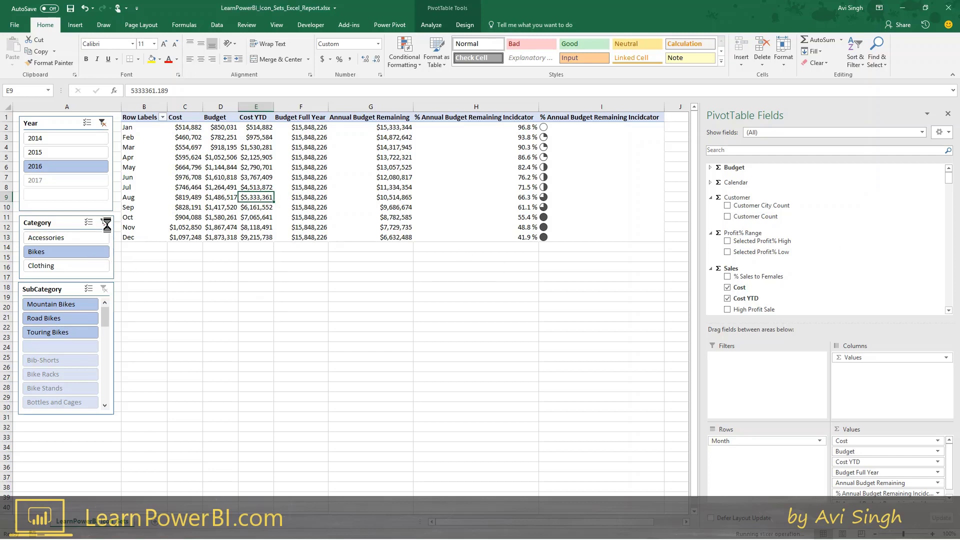
{"action": "left_click_drag", "start_coordinate": [144, 119], "coordinate": [600, 238]}
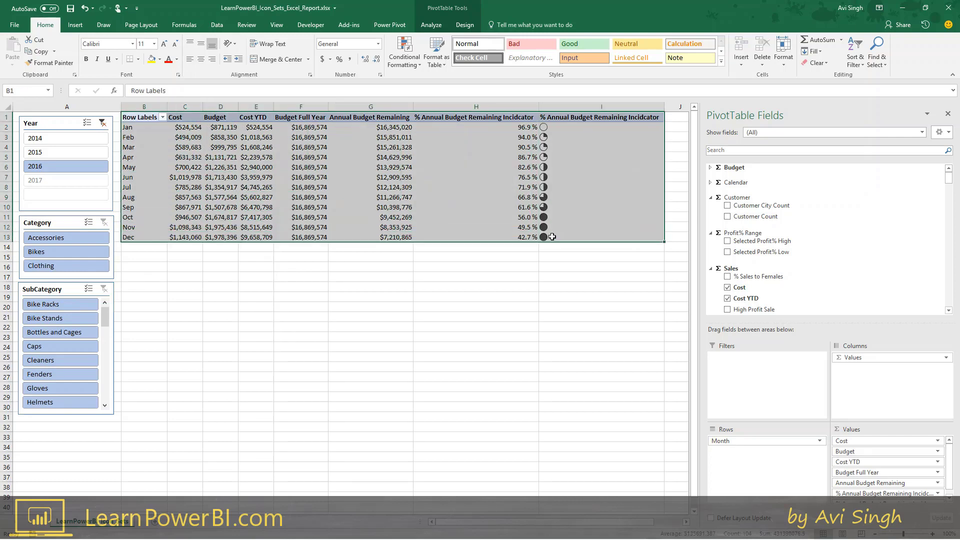
Copy the monthly pivot table and paste a duplicate at cell B18
{"action": "key", "text": "ctrl+c"}
{"action": "left_click", "coordinate": [143, 286]}
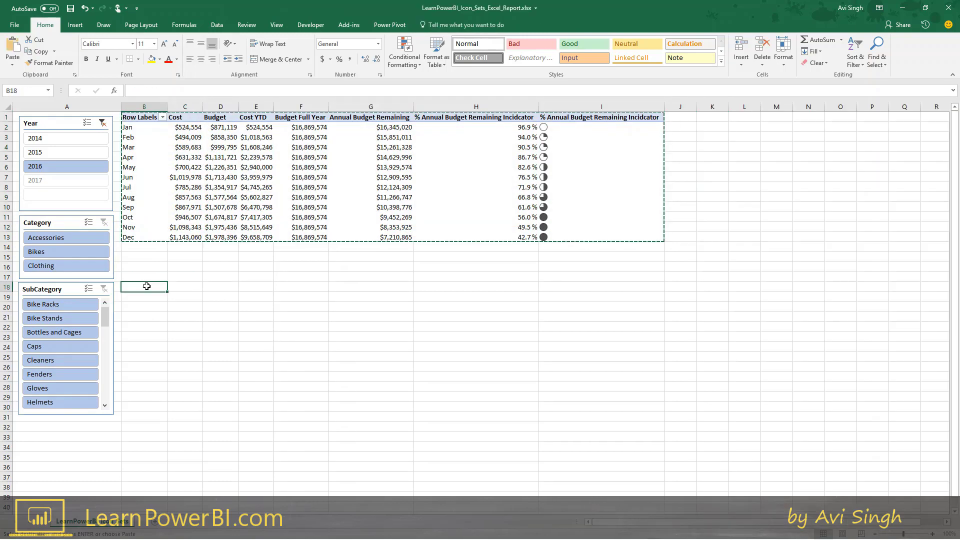
{"action": "key", "text": "ctrl+v"}
{"action": "left_click_drag", "start_coordinate": [220, 307], "coordinate": [300, 327]}
{"action": "left_click", "coordinate": [212, 311]}
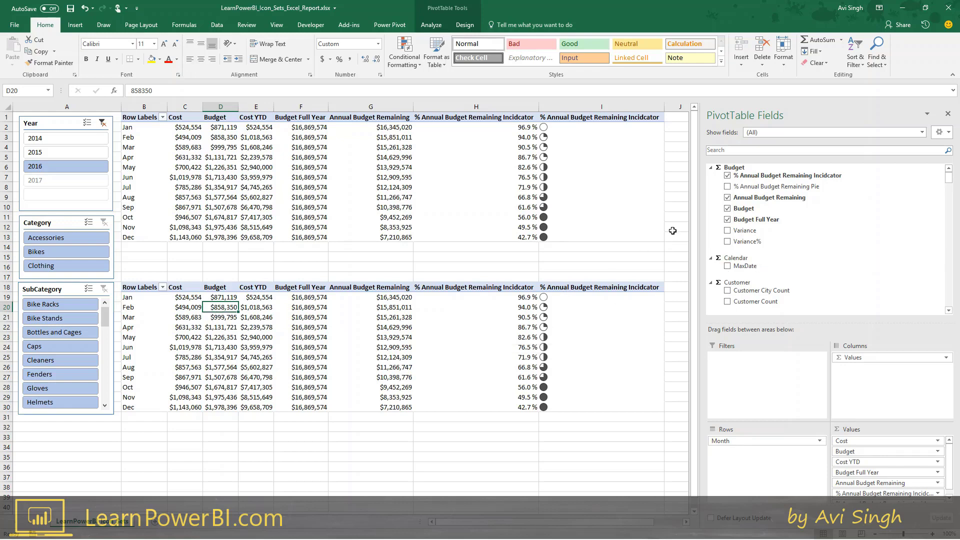
Replace Month with Calendar's Quarter in the lower pivot's rows, showing Q1–Q4
{"action": "left_click", "coordinate": [566, 326]}
{"action": "left_click", "coordinate": [165, 336]}
{"action": "key", "text": "ctrl+space"}
{"action": "left_click", "coordinate": [782, 134]}
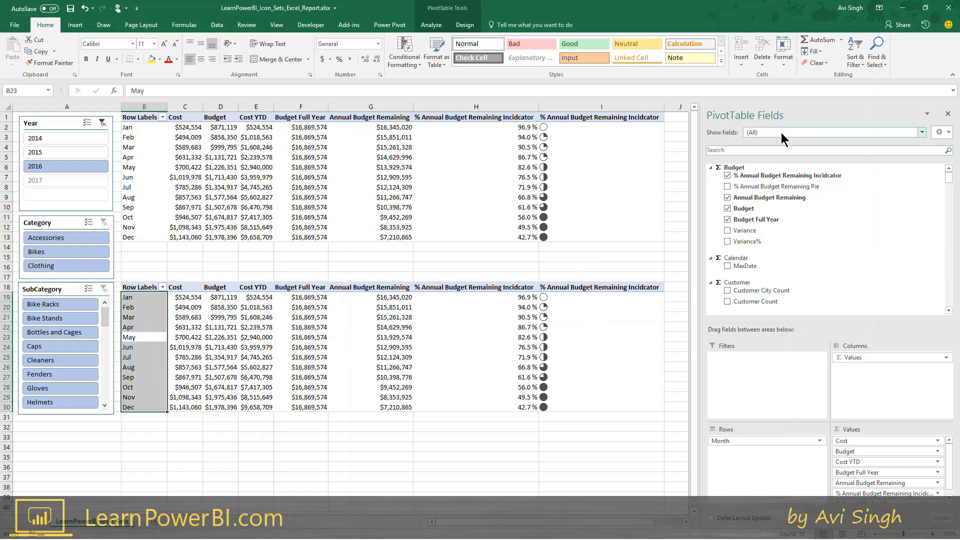
{"action": "left_click", "coordinate": [770, 162]}
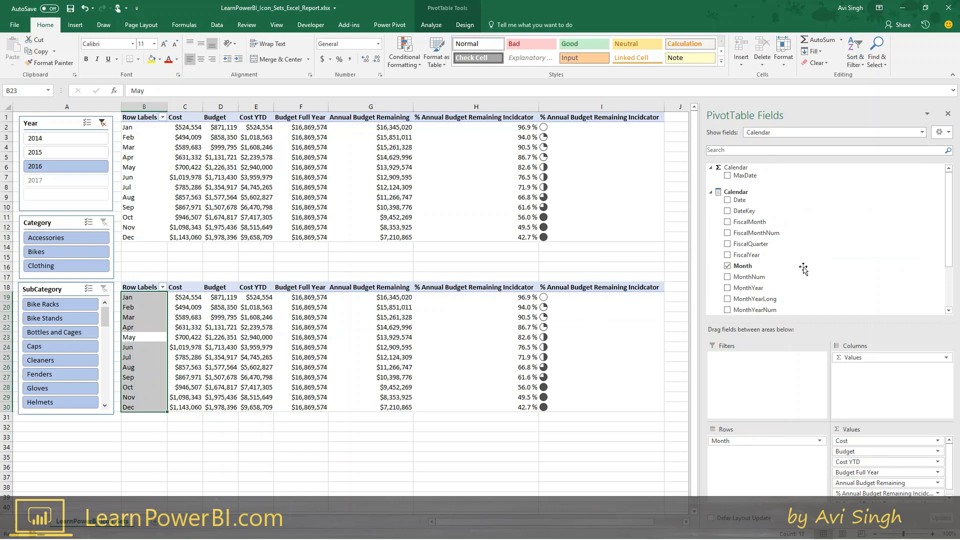
{"action": "scroll", "coordinate": [949, 275], "scroll_direction": "down", "scroll_amount": 2}
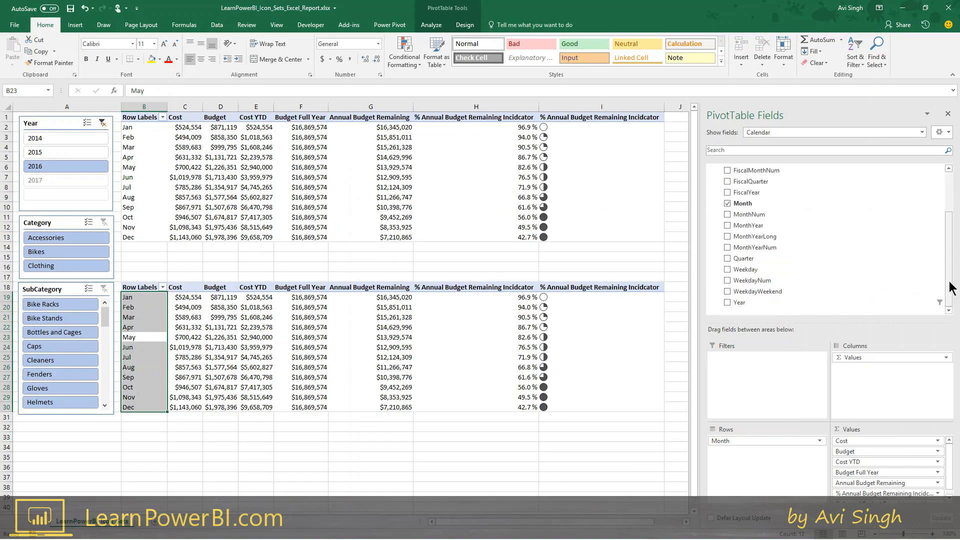
{"action": "left_click", "coordinate": [727, 214]}
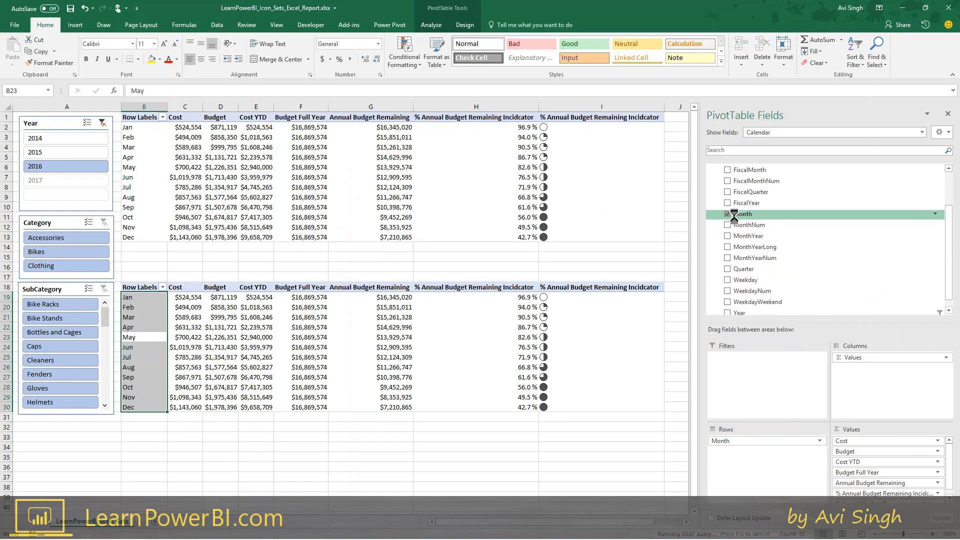
{"action": "left_click_drag", "start_coordinate": [750, 269], "coordinate": [756, 454]}
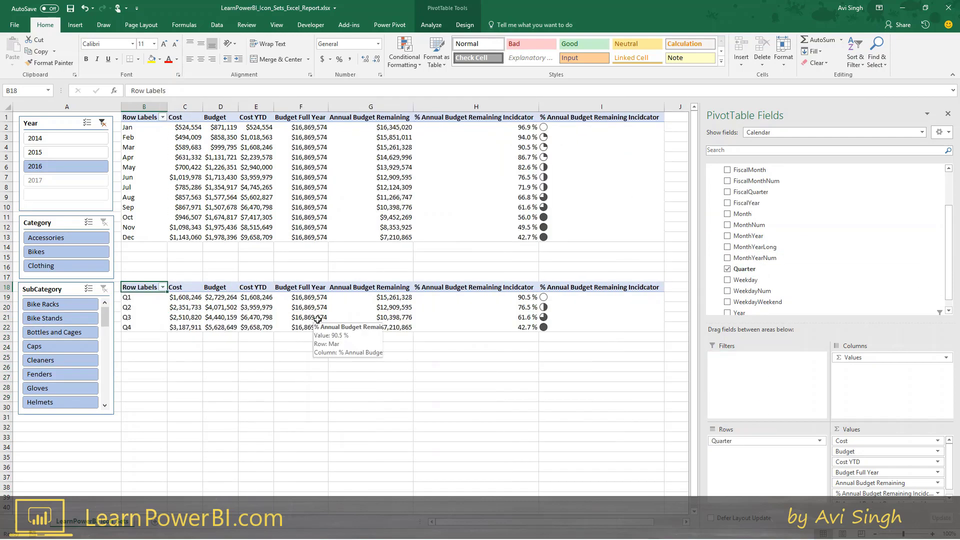
{"action": "left_click", "coordinate": [313, 345]}
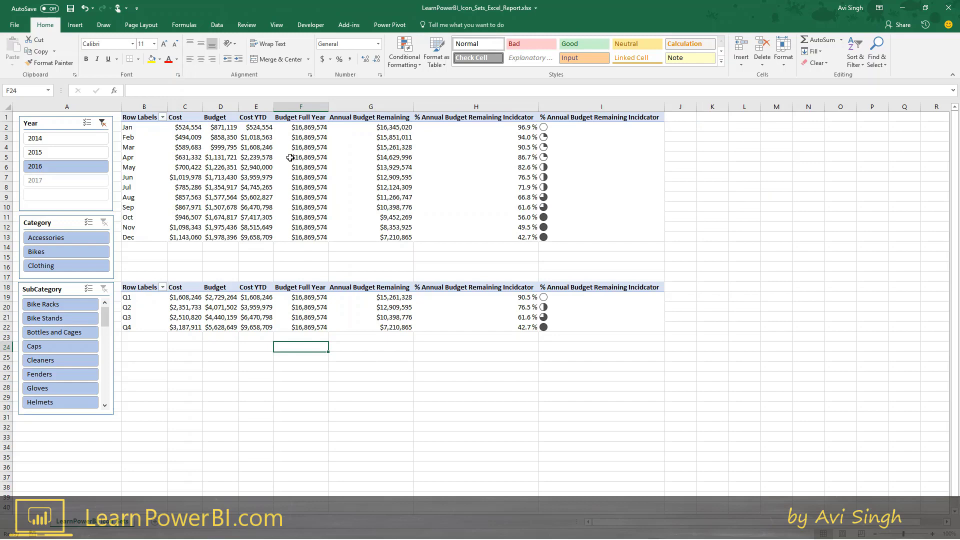
Preview Conditional Formatting Icon Sets for cell I2 without applying, then go to the File Info page
{"action": "left_click", "coordinate": [559, 129]}
{"action": "left_click", "coordinate": [407, 66]}
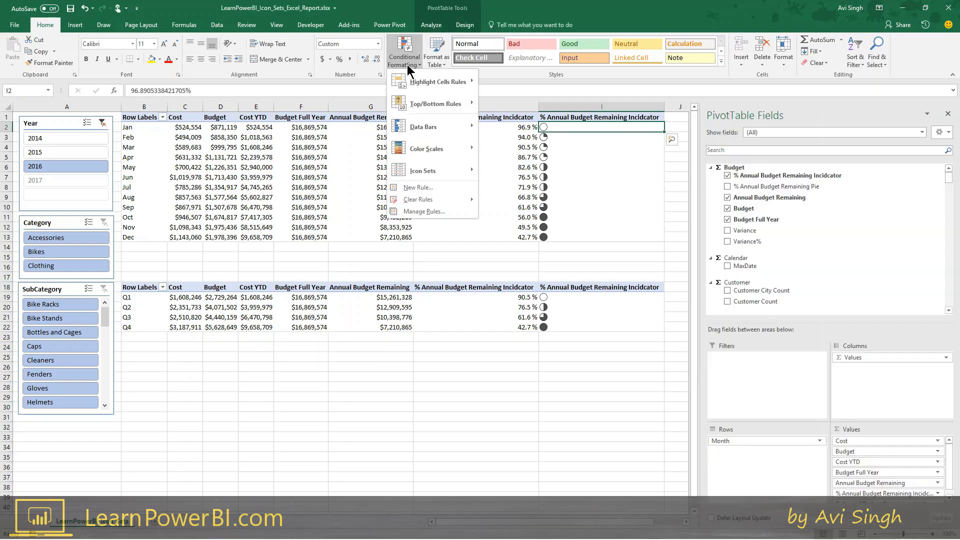
{"action": "mouse_move", "coordinate": [415, 173]}
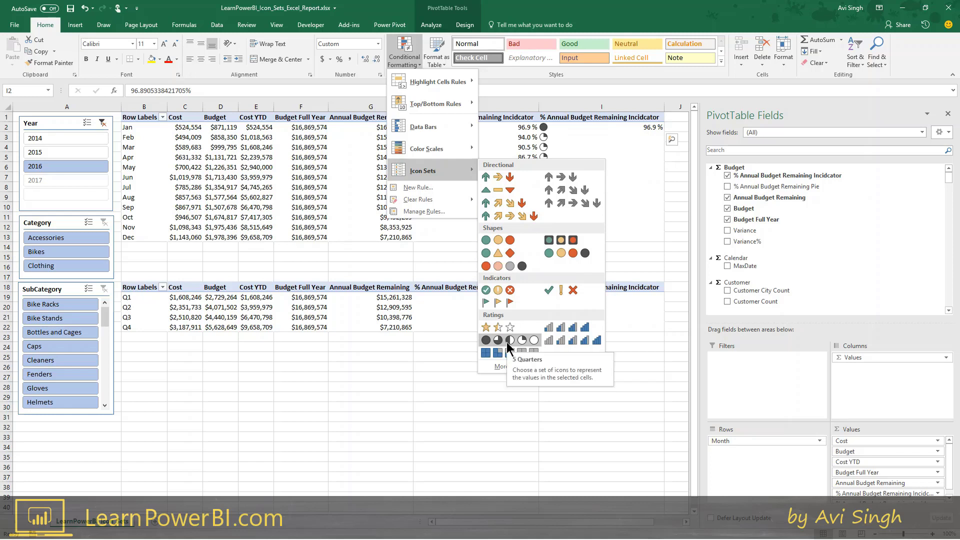
{"action": "left_click", "coordinate": [421, 367]}
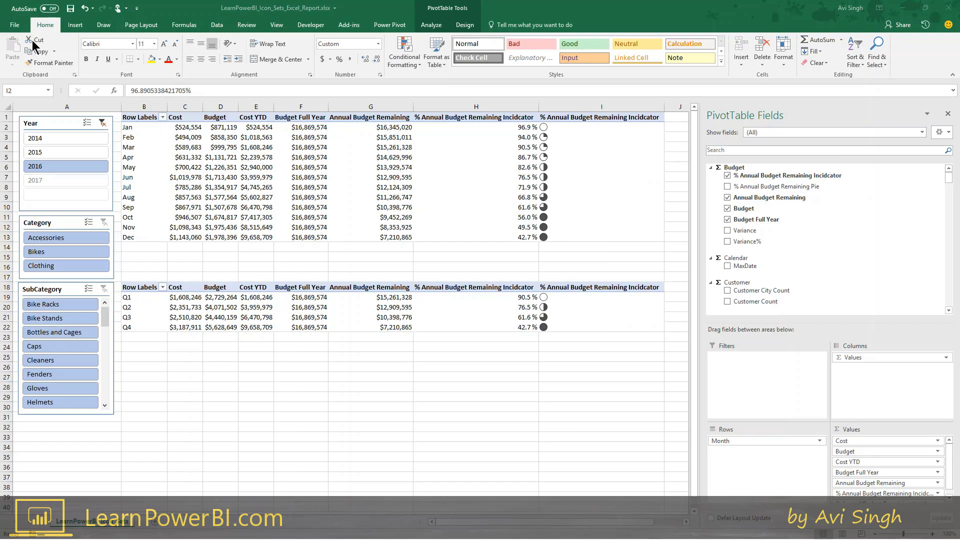
{"action": "left_click", "coordinate": [19, 32]}
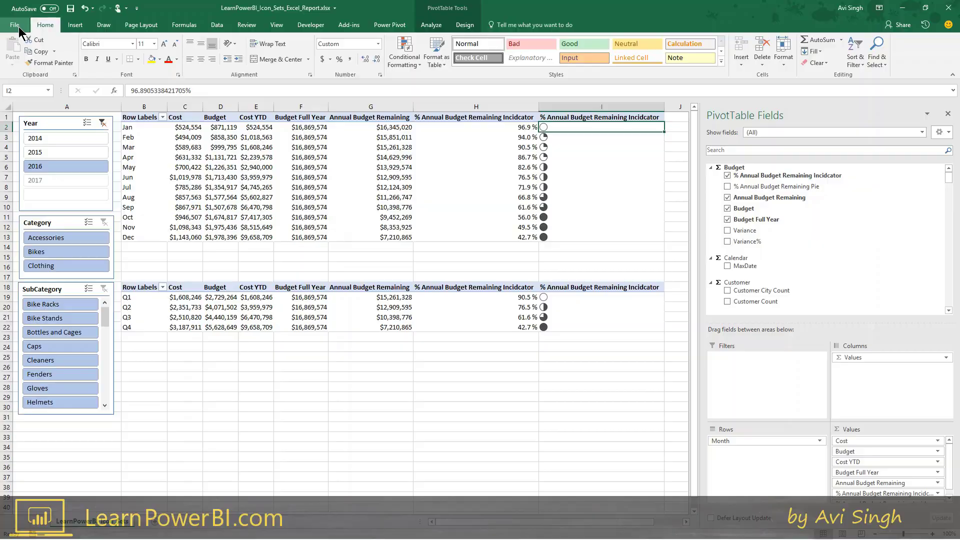
{"action": "left_click", "coordinate": [18, 27]}
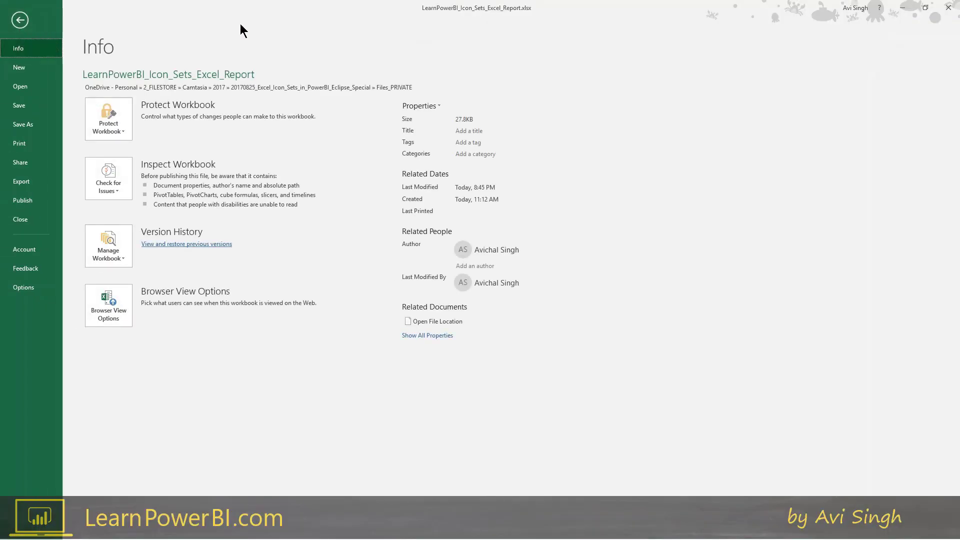